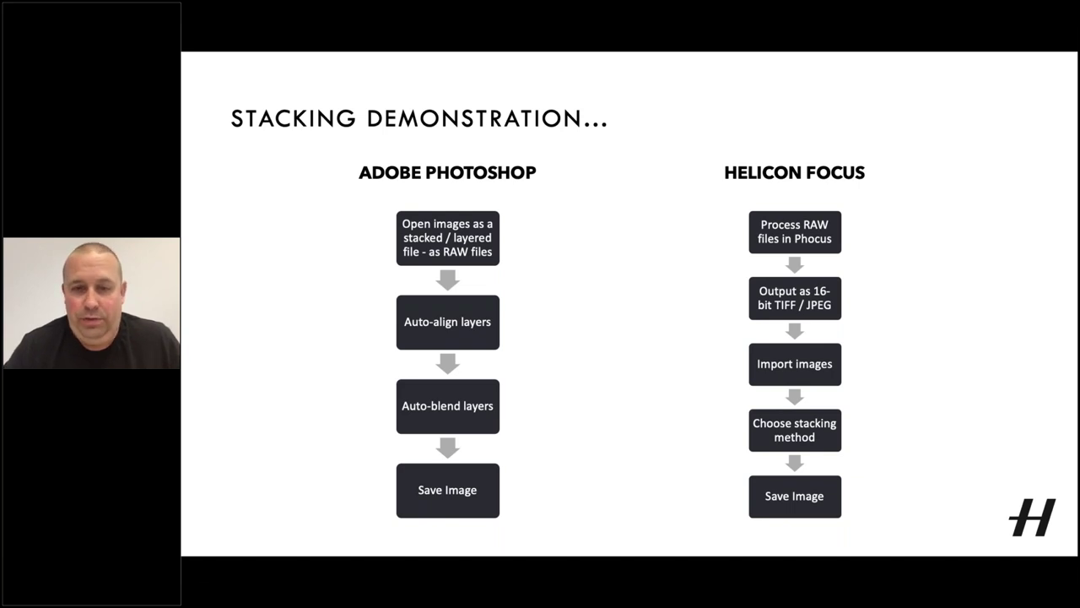
Step: Advance from the stacking flowchart to the Hasselblad Create to Inspire slide
key("Right")
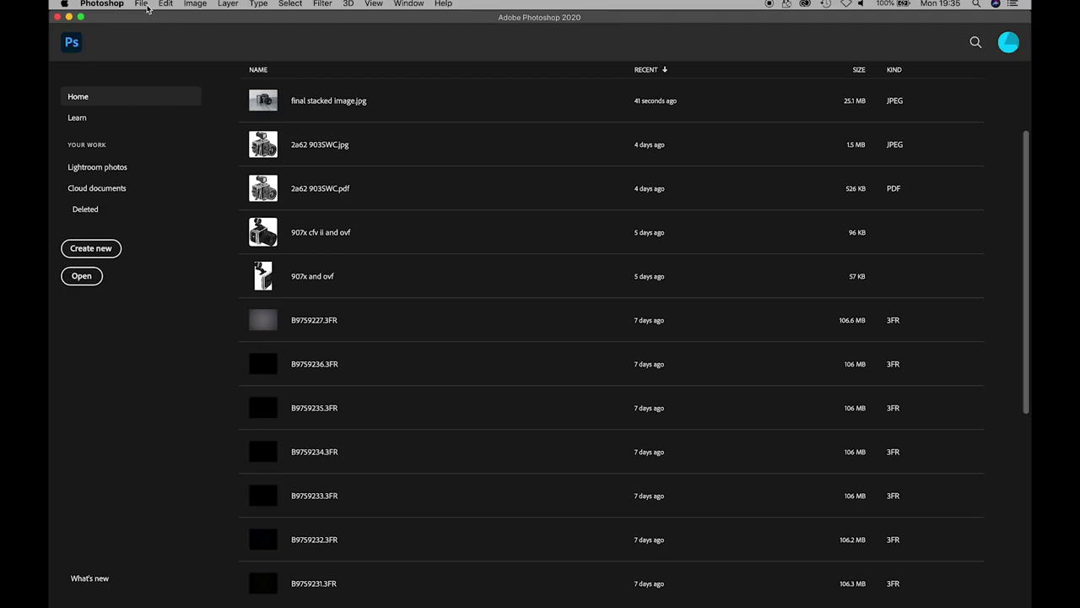
left_click(142, 4)
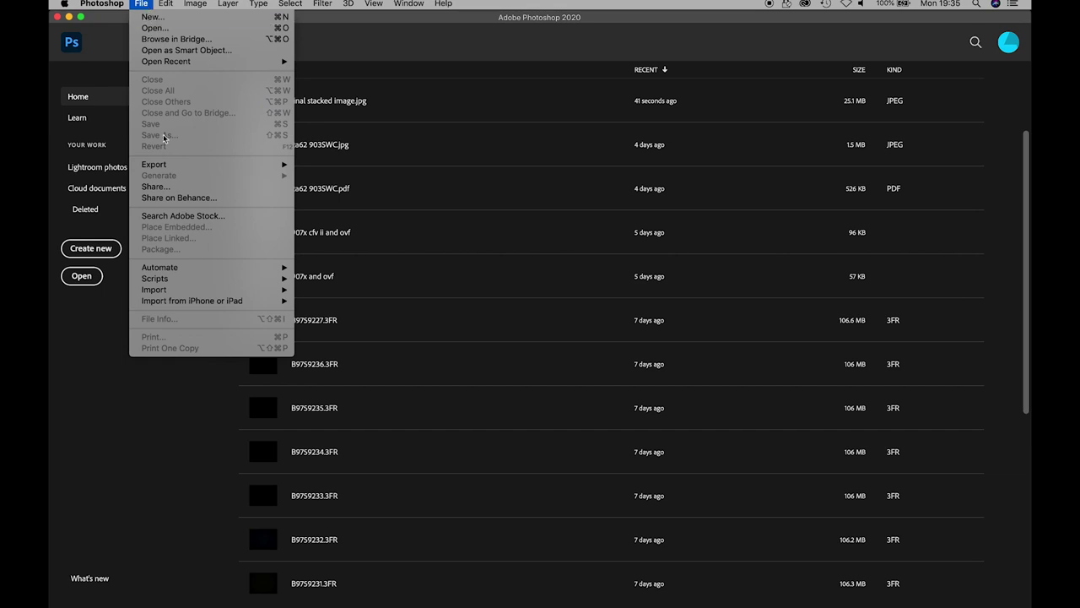
Step: Queue B9759063.3FR through B9759097.3FR in Load Layers with automatic alignment enabled
mouse_move(254, 279)
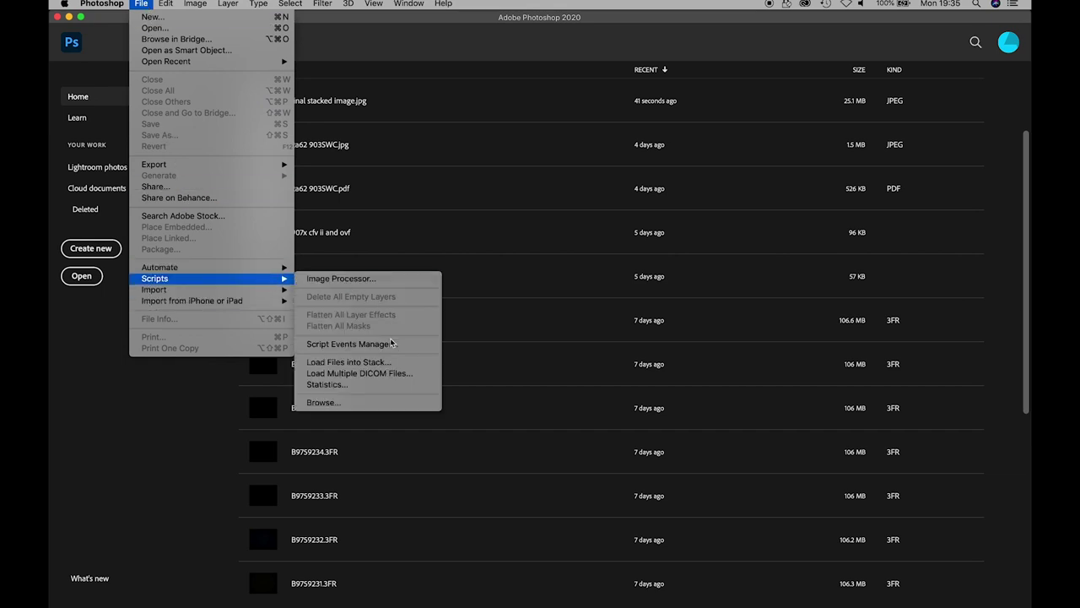
left_click(400, 362)
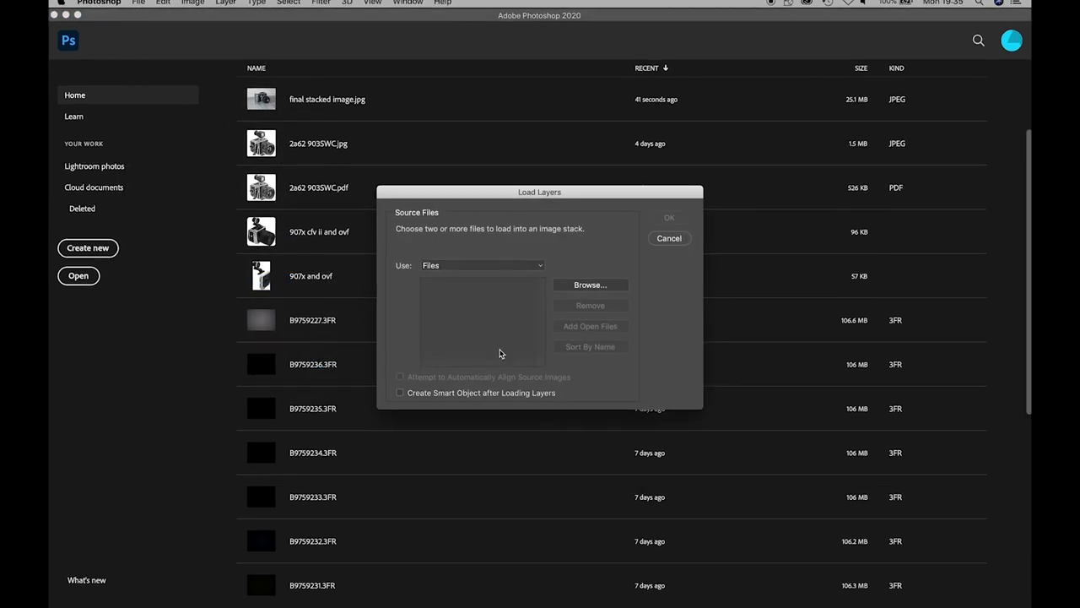
left_click(616, 283)
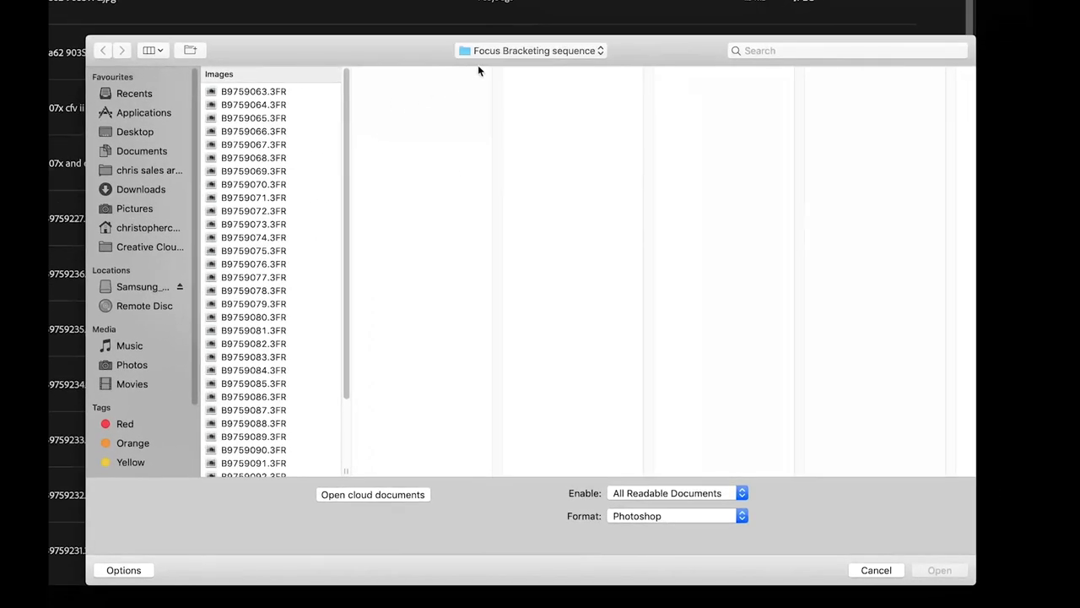
left_click(249, 91)
scroll(347, 233, "down", 3)
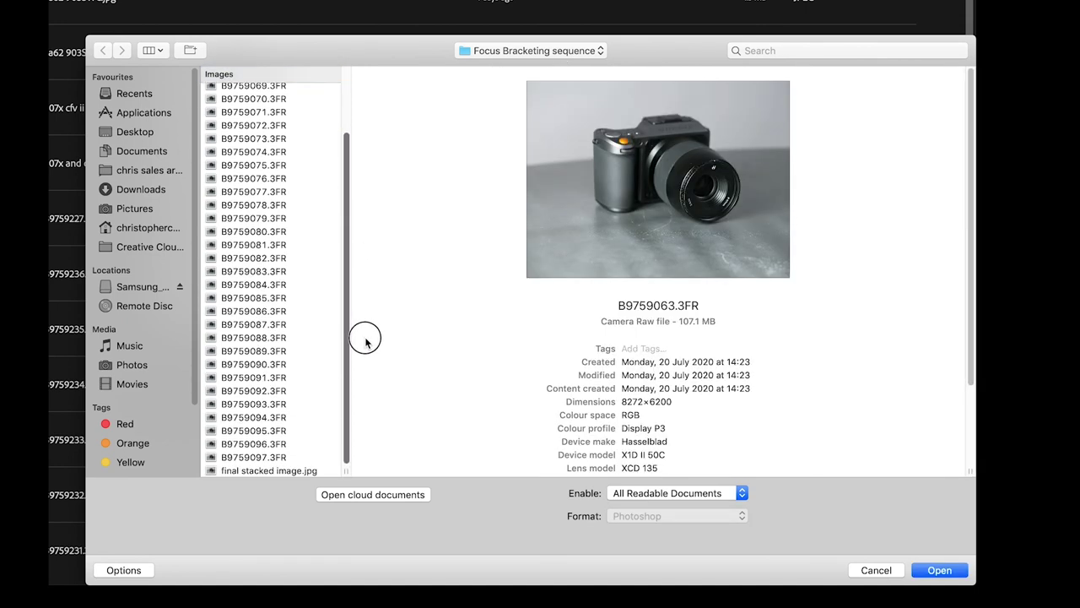
left_click(243, 458, "shift")
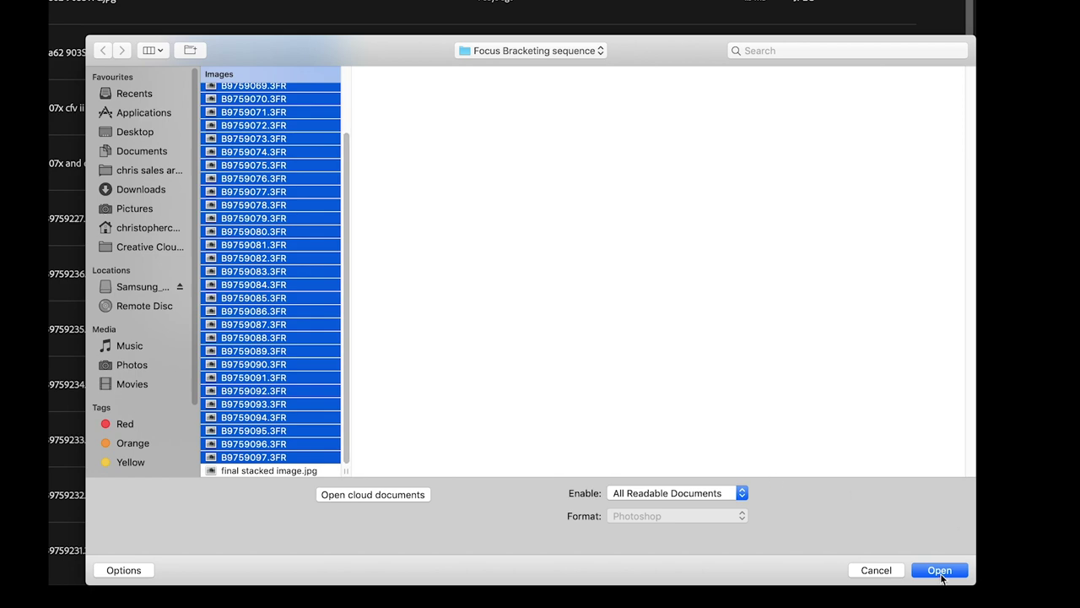
left_click(939, 571)
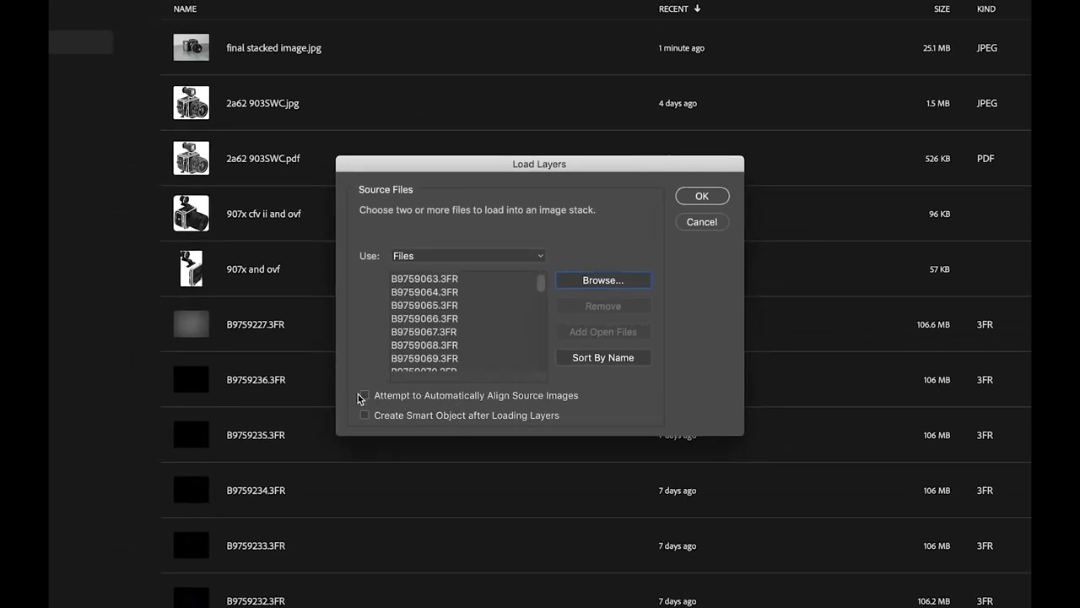
left_click(366, 395)
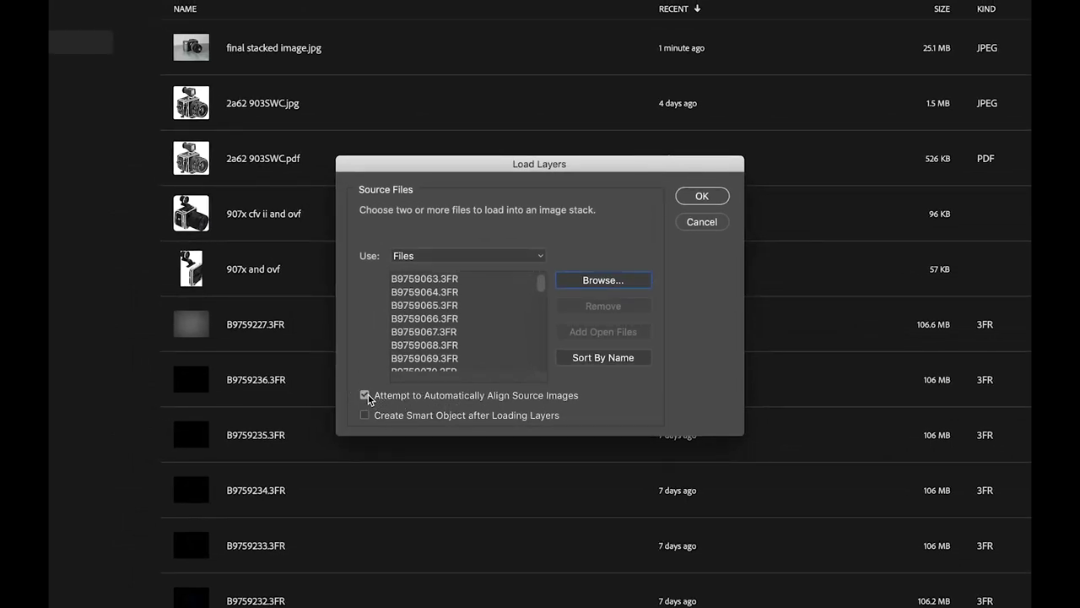
Step: Load the queued 3FR frames as aligned layers in one Lab/16 document
left_click(709, 202)
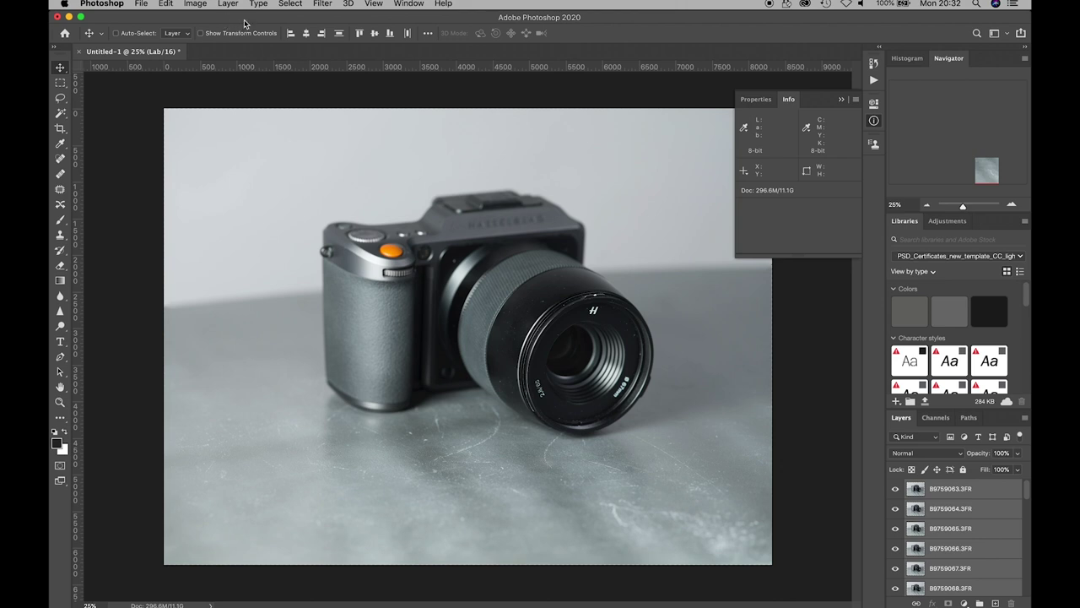
left_click(192, 5)
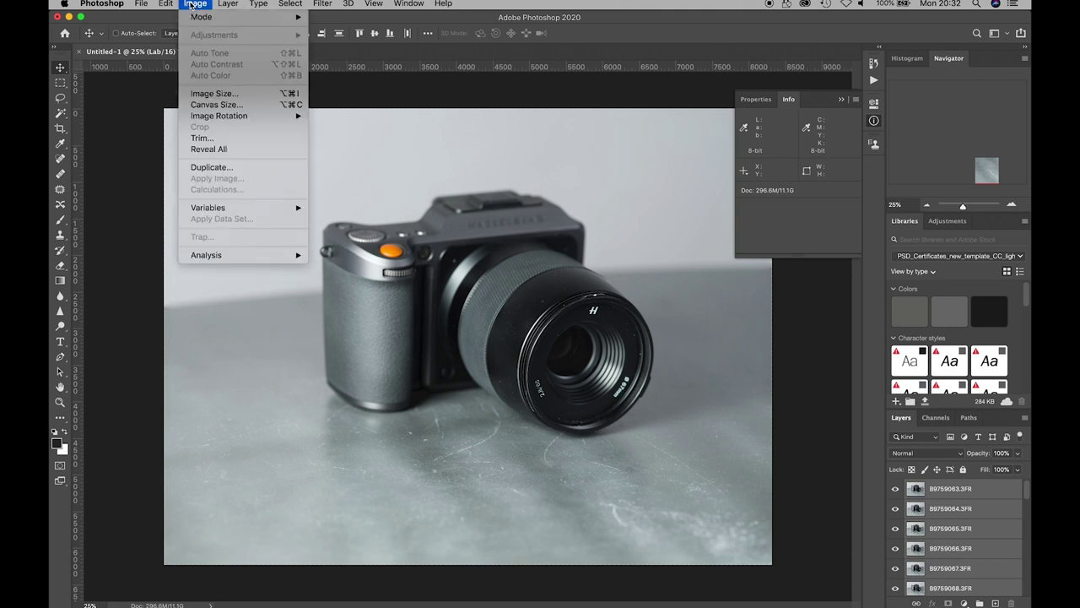
Step: Convert the document from Lab to RGB Color without merging its layers
mouse_move(199, 18)
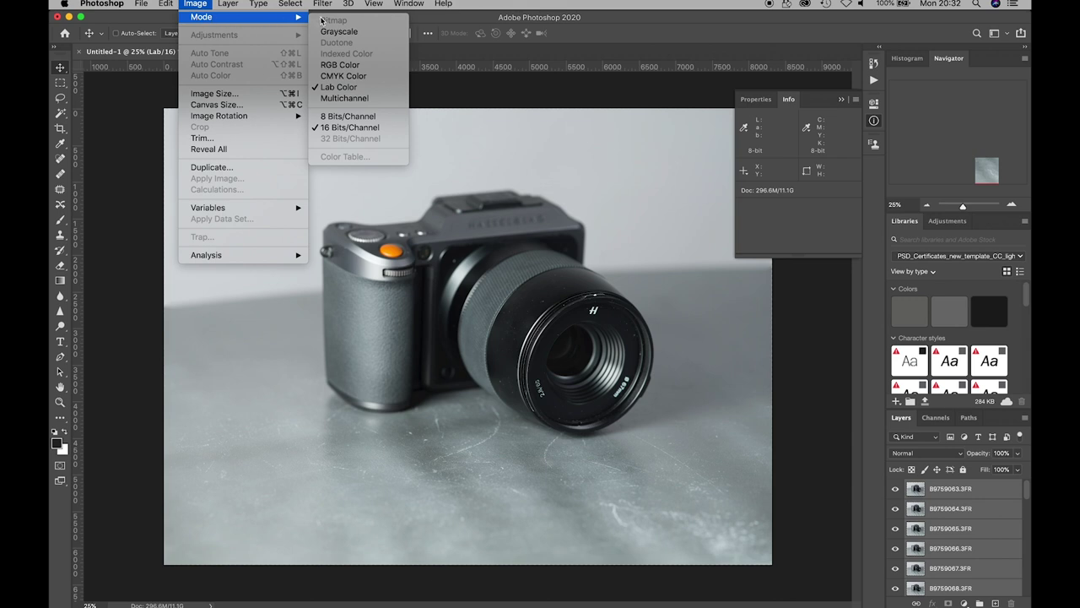
left_click(341, 67)
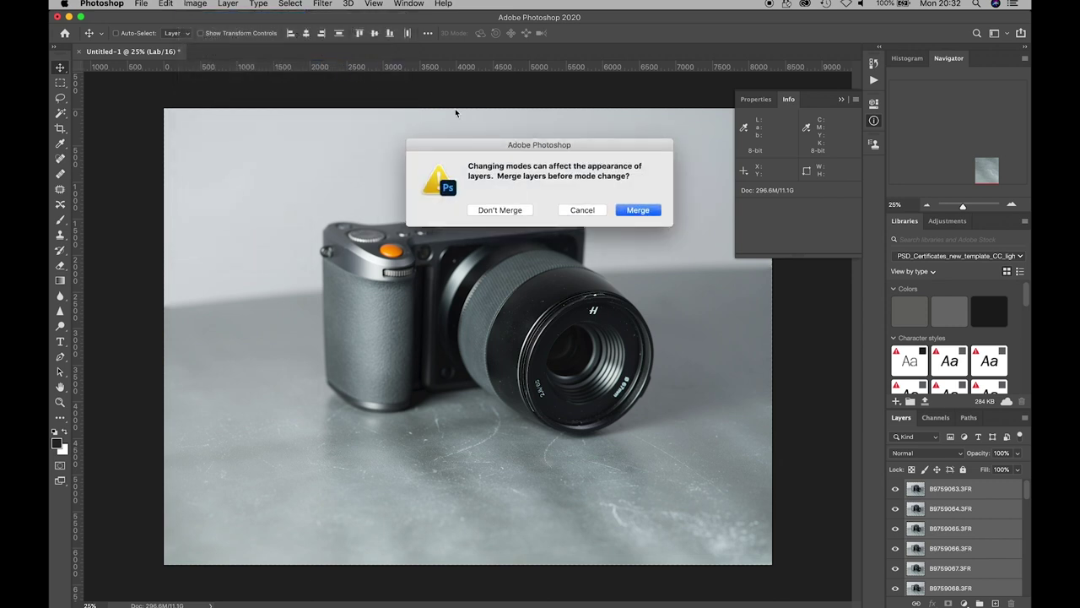
left_click(500, 213)
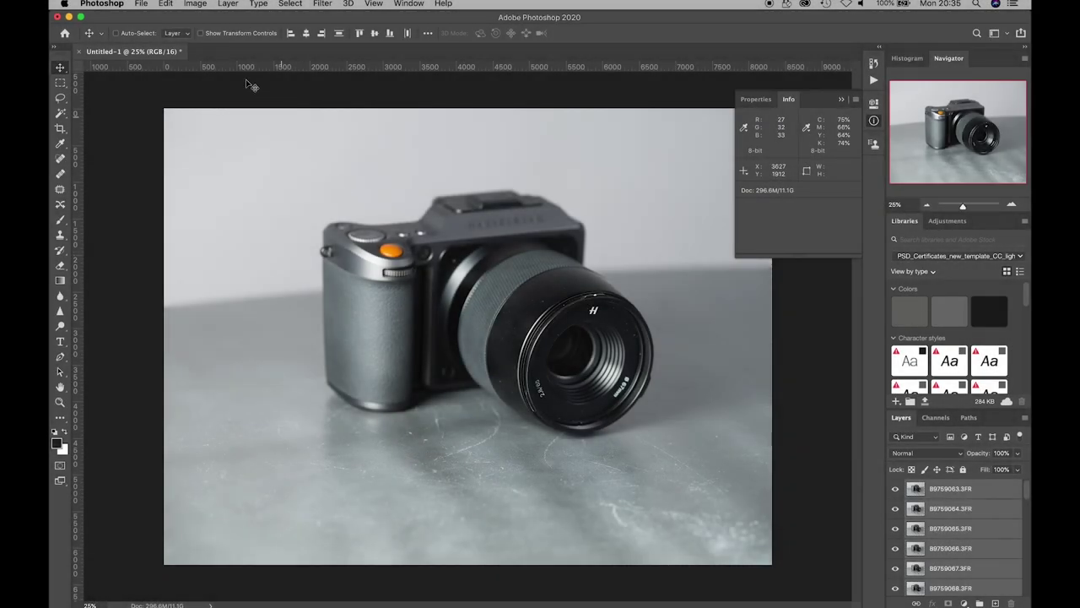
left_click(164, 5)
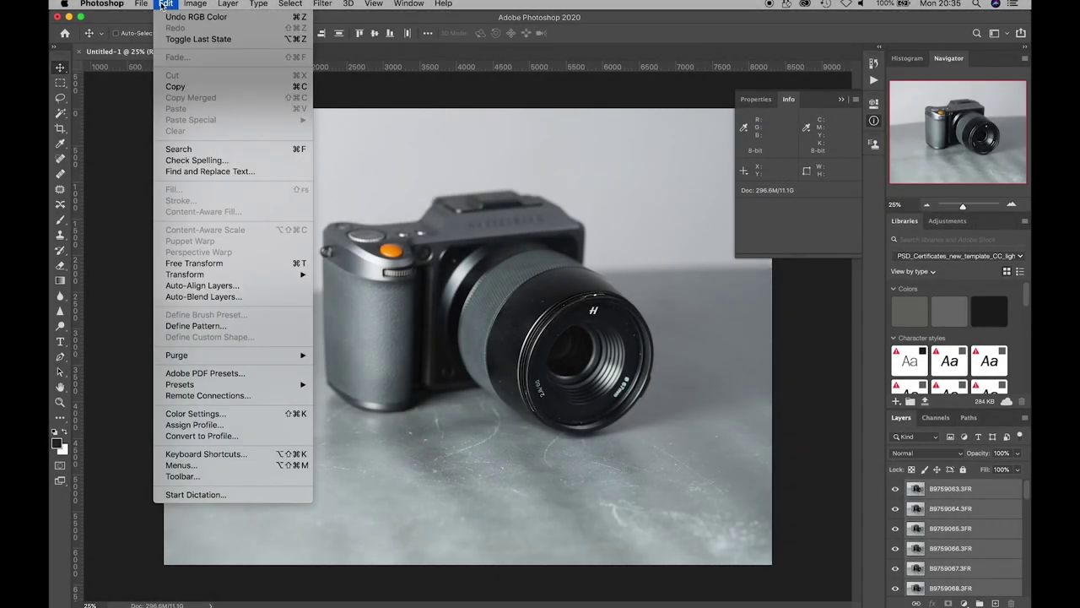
Step: Auto-blend the layers with Stack Images, leaving Content Aware Fill Transparent Areas off
left_click(235, 297)
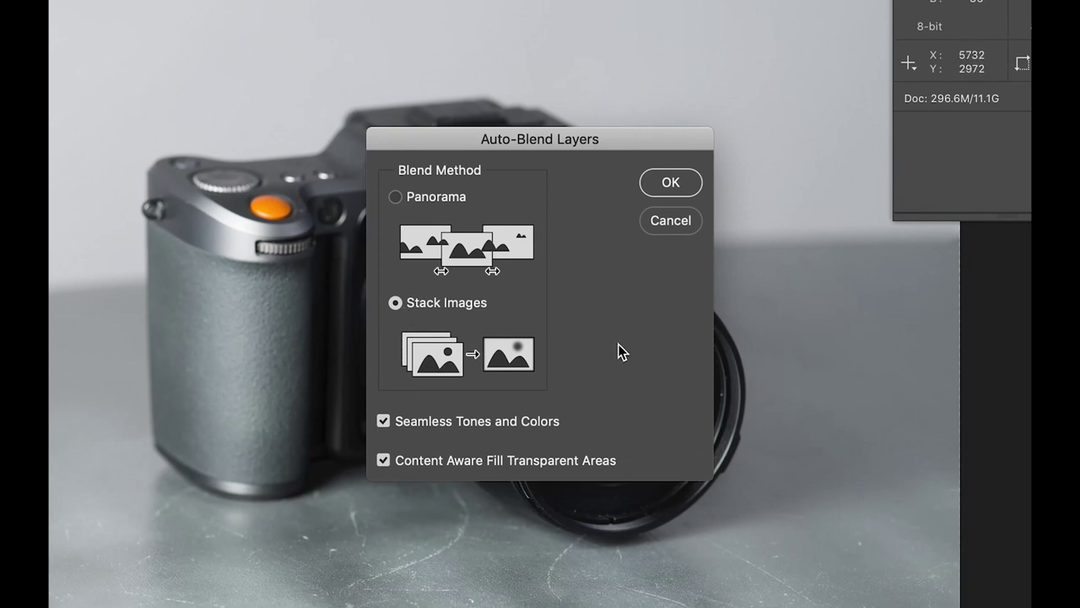
left_click(384, 461)
left_click(682, 187)
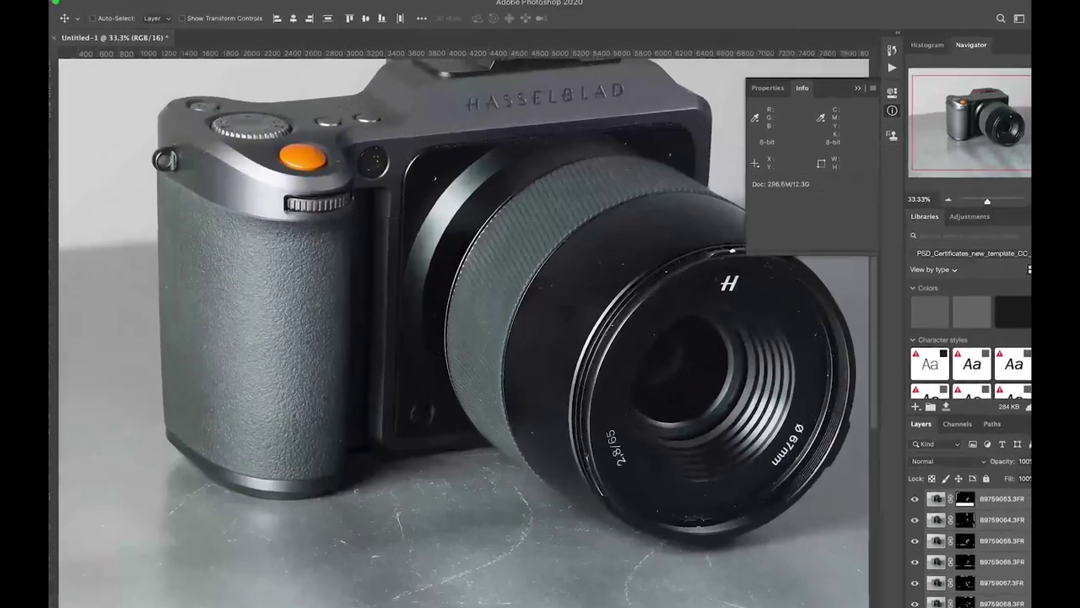
Step: Inspect the composite's sharpness at 50% and 100% via the Navigator, then zoom back out
left_click(1037, 199)
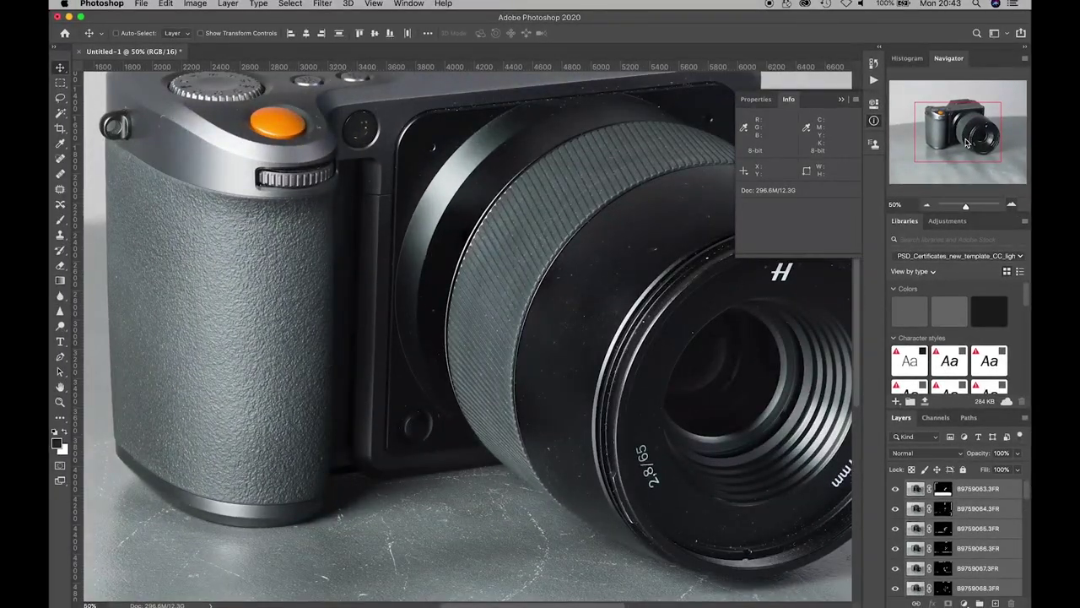
left_click(1014, 207)
mouse_move(972, 142)
left_mouse_down()
mouse_move(974, 115)
mouse_move(978, 141)
left_mouse_up()
left_click_drag(975, 148, 975, 154)
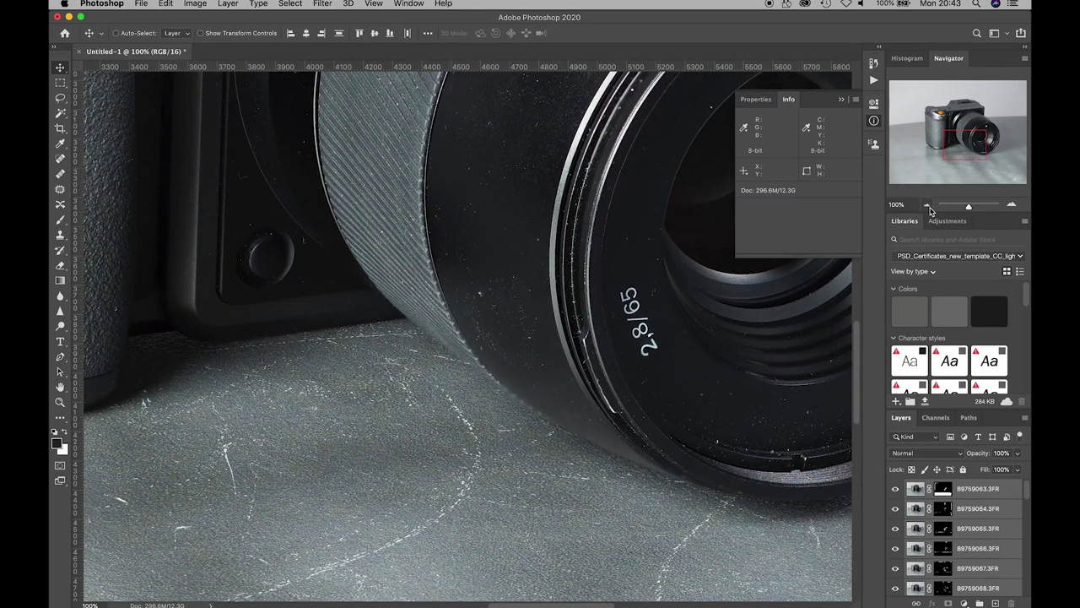
left_click(926, 204)
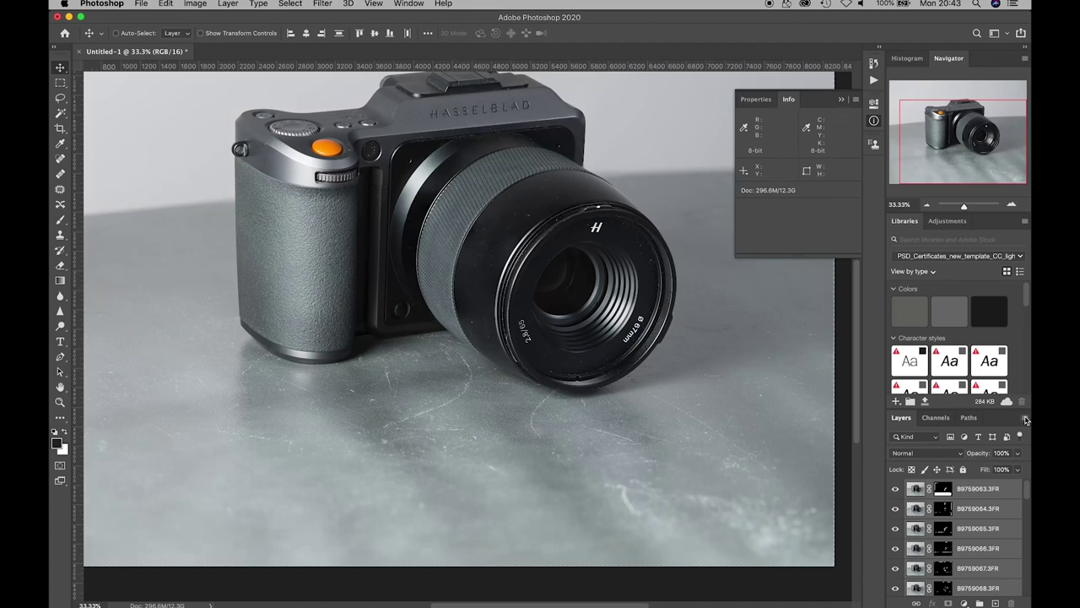
left_click(1025, 417)
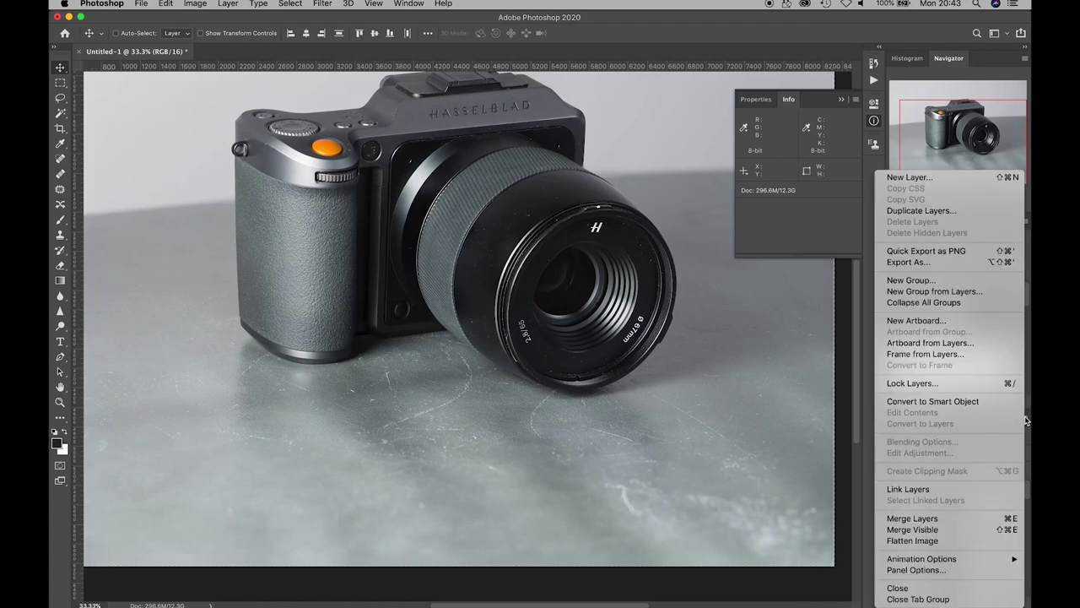
Step: Flatten the image and save it as Photoshop document 'Final stacked image X1D II'
left_click(949, 541)
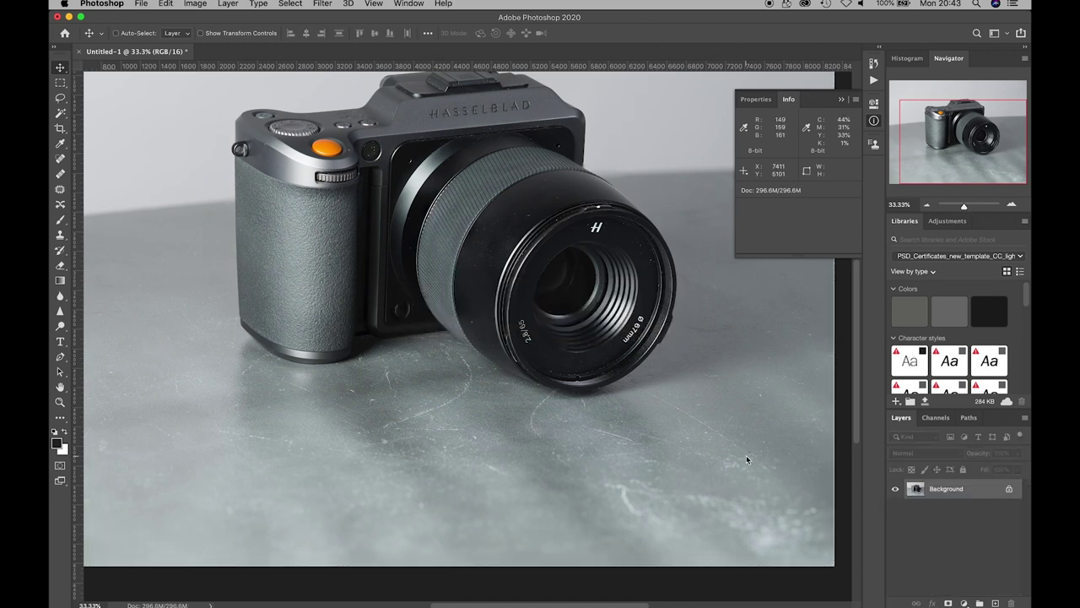
left_click(141, 4)
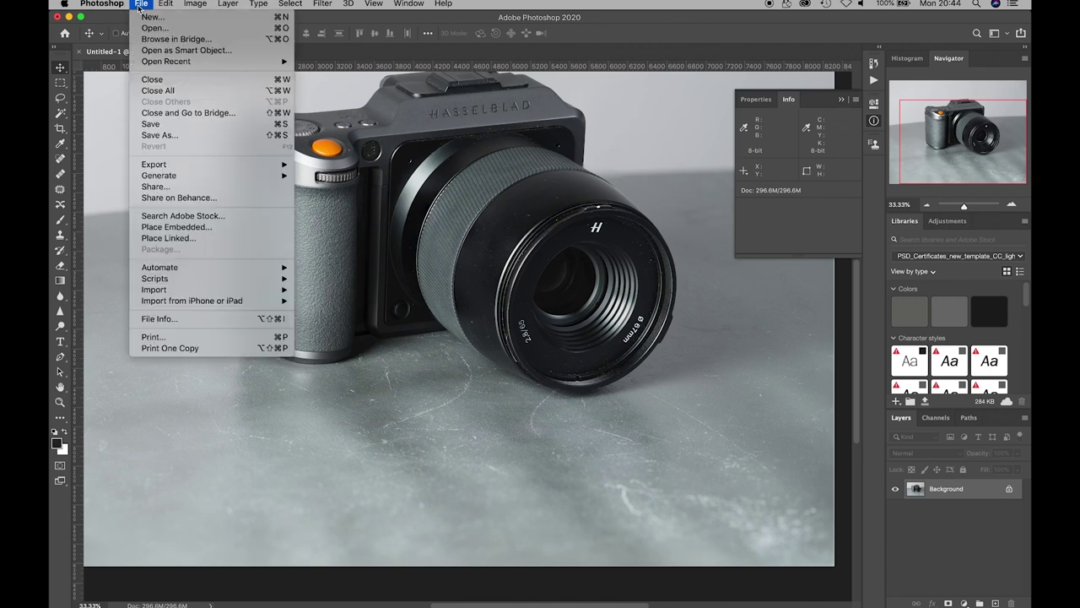
left_click(177, 135)
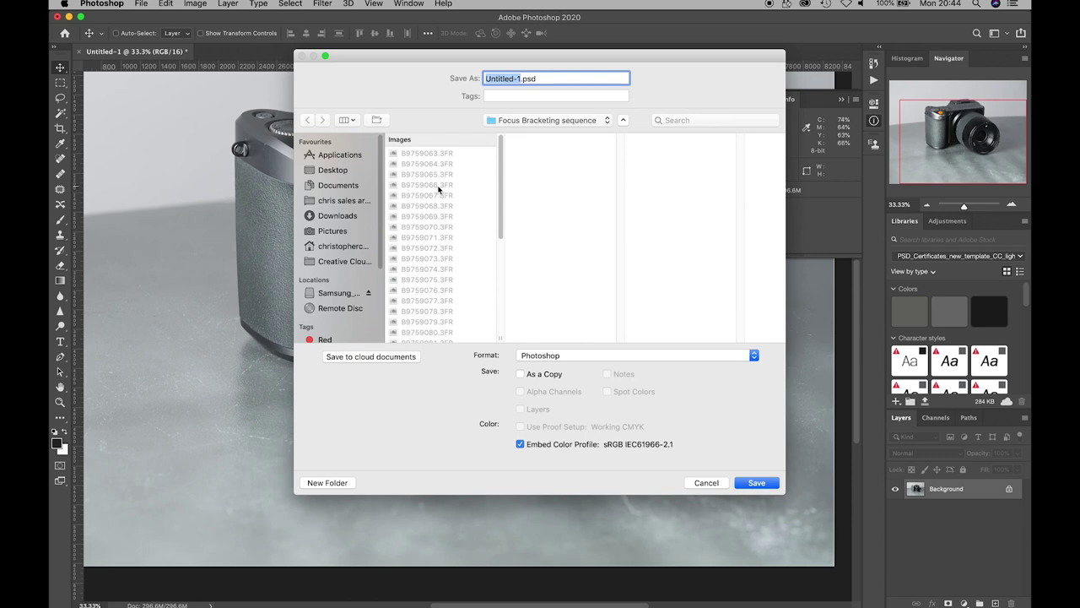
type("Final stacked image X1D II")
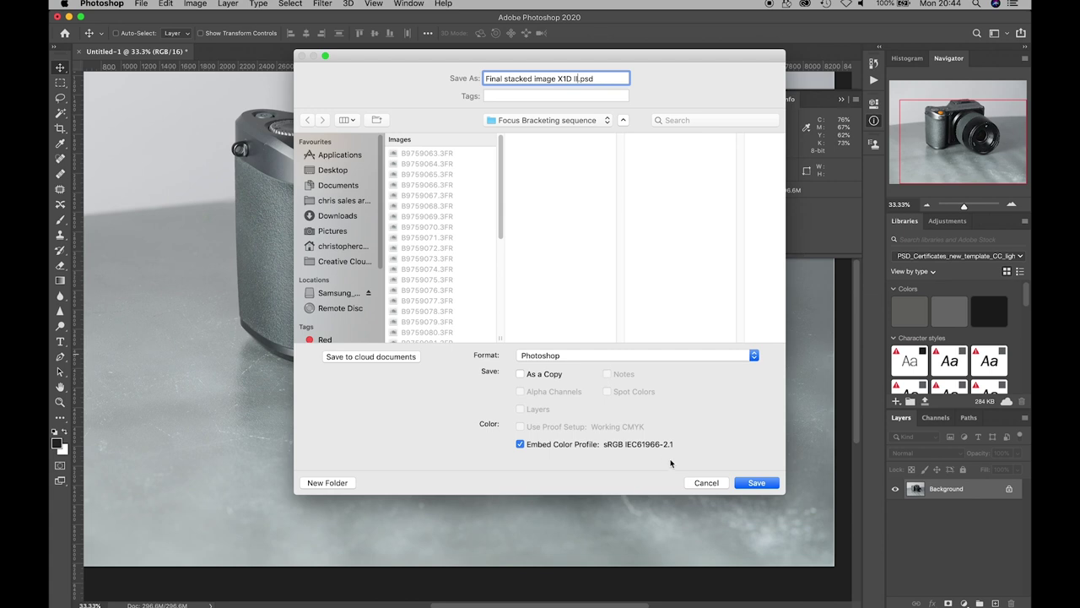
left_click(751, 483)
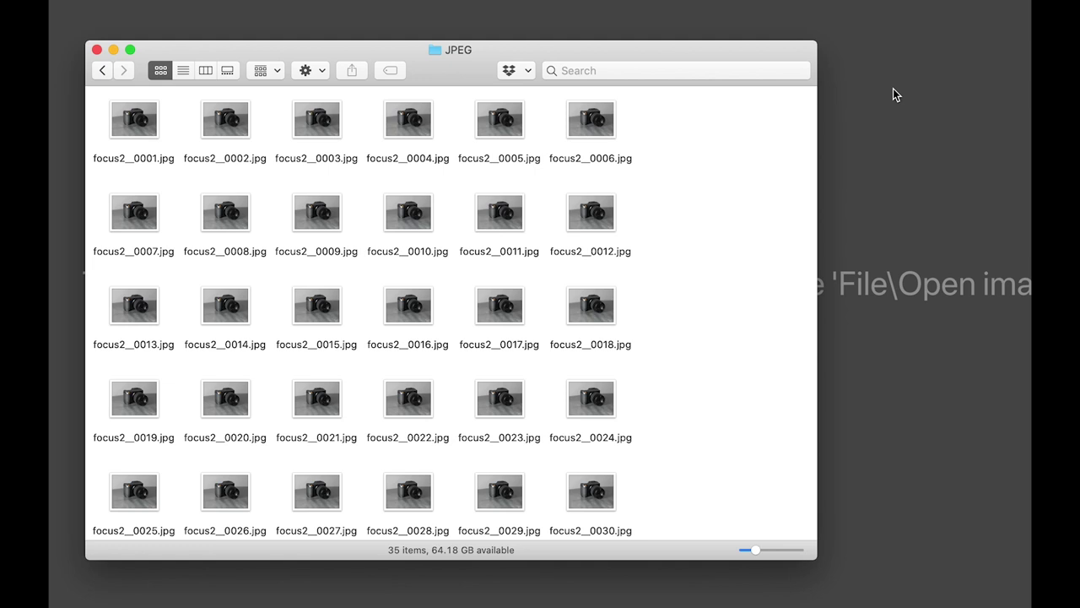
Step: Select all 35 focus2 JPEGs in the JPEG folder and drag them into Helicon Focus
left_click(141, 129)
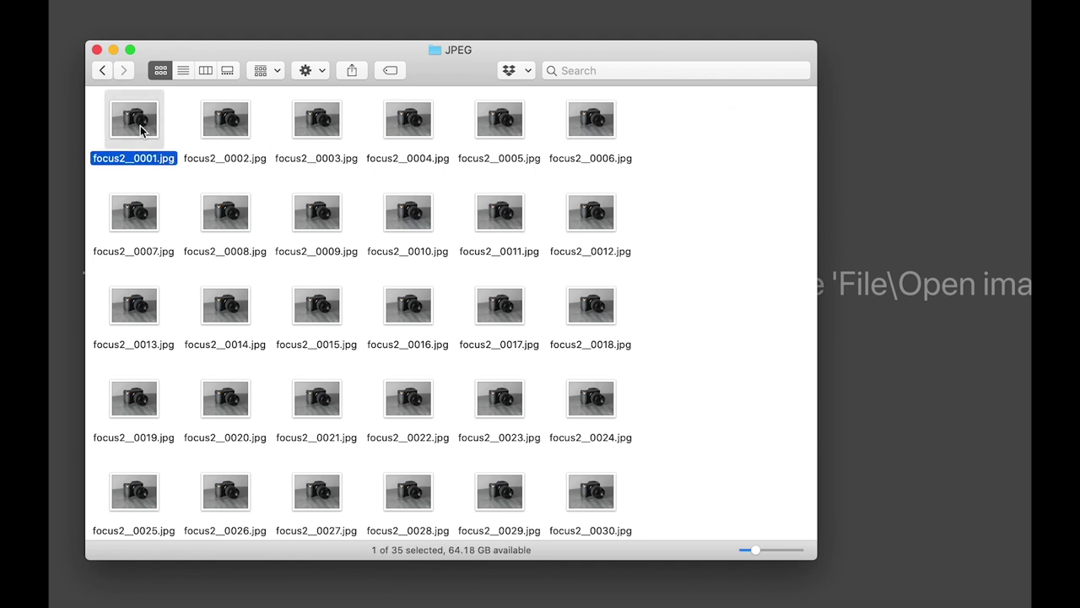
scroll(141, 129, "down", 5)
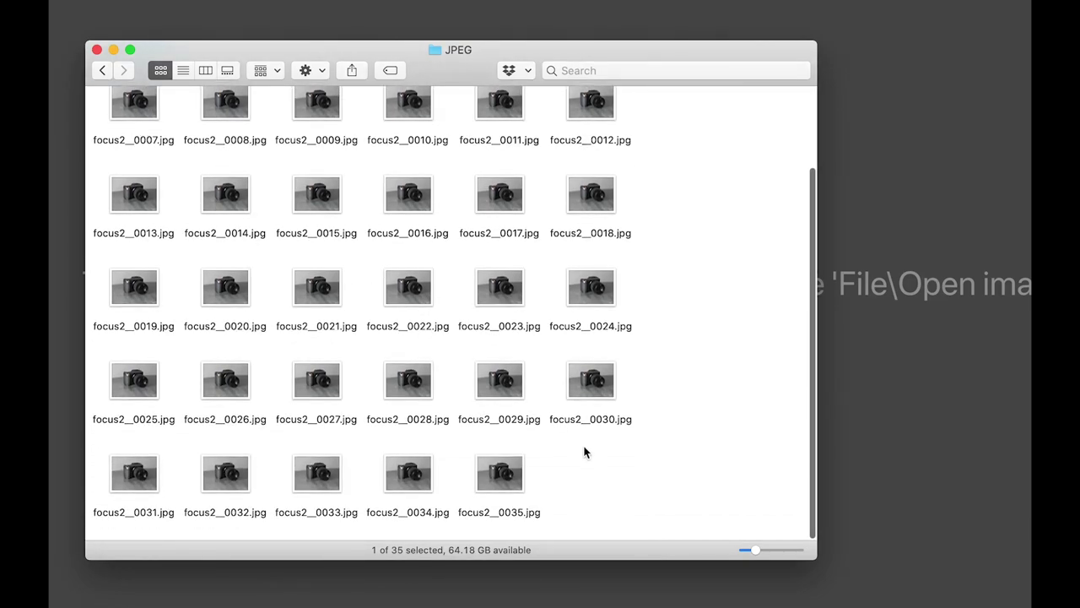
key("super+a")
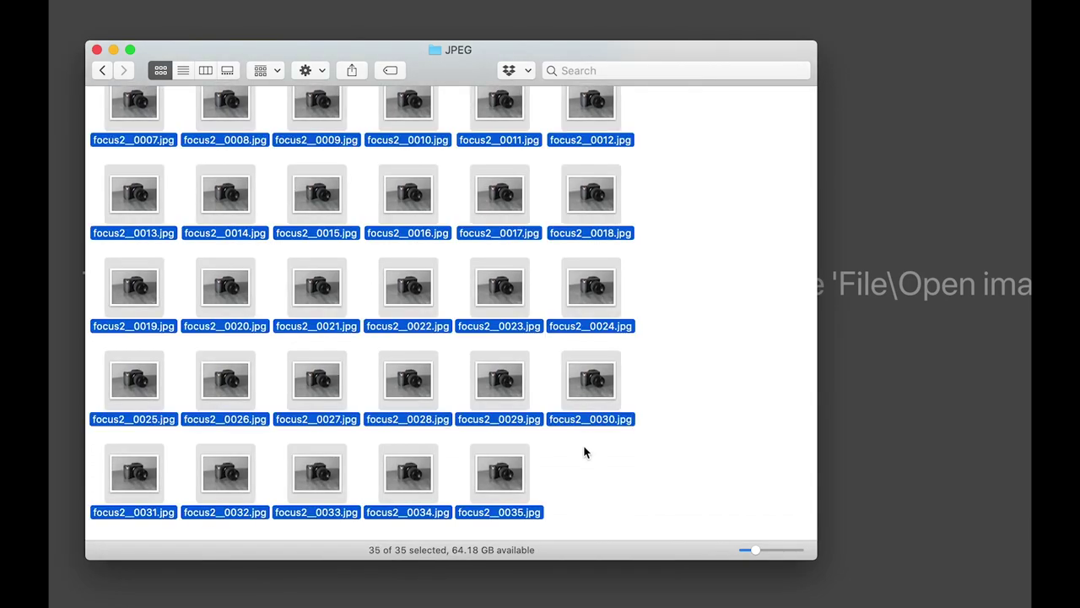
left_click(595, 388)
left_click_drag(570, 385, 711, 363)
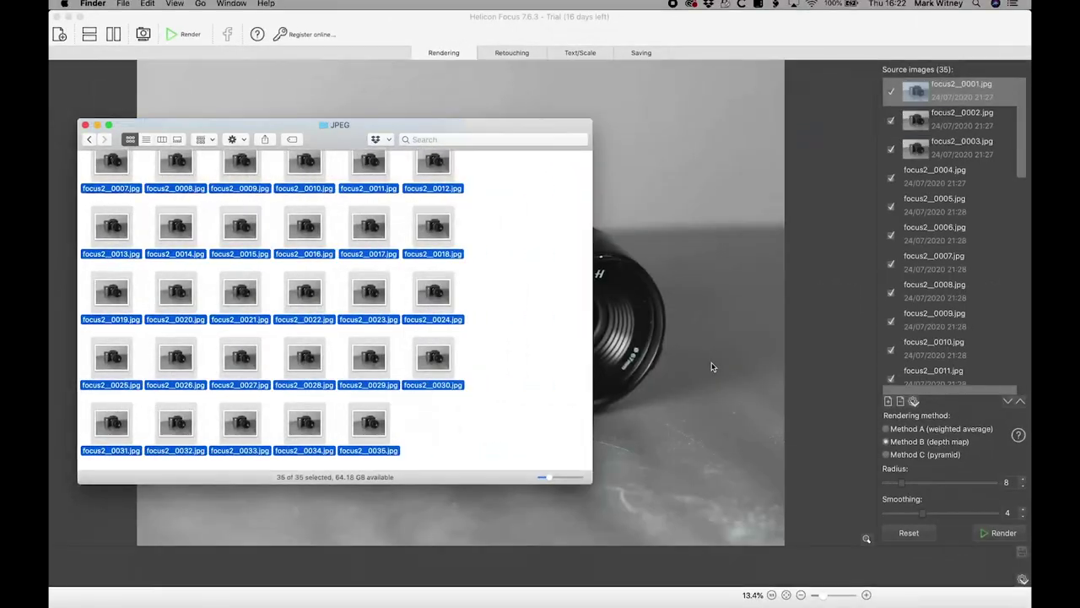
Step: Bring Helicon Focus forward and scroll through its 35 loaded source images
left_click(816, 341)
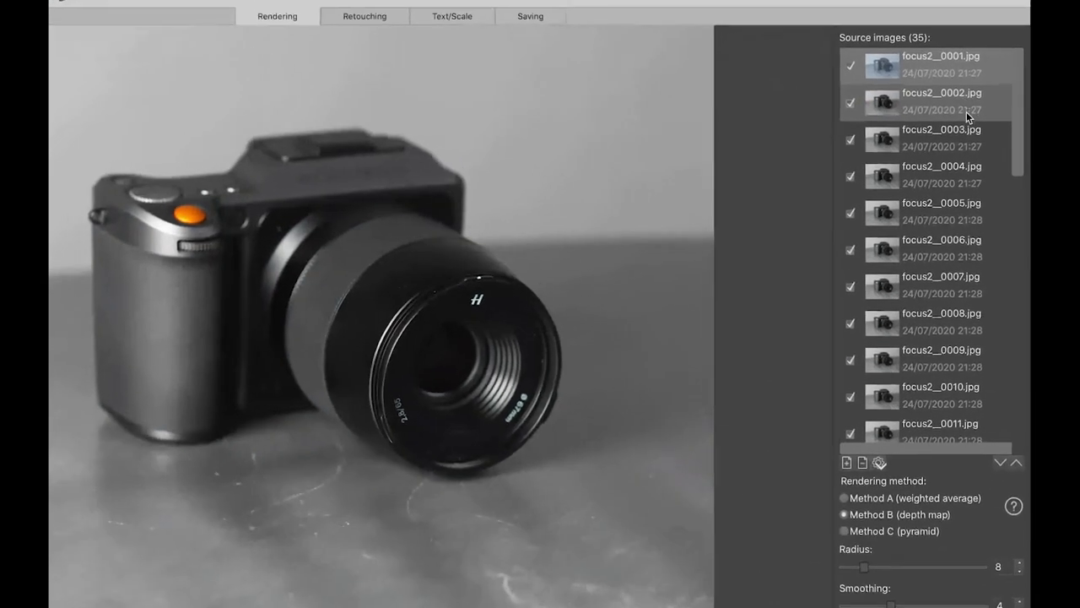
scroll(963, 139, "down", 10)
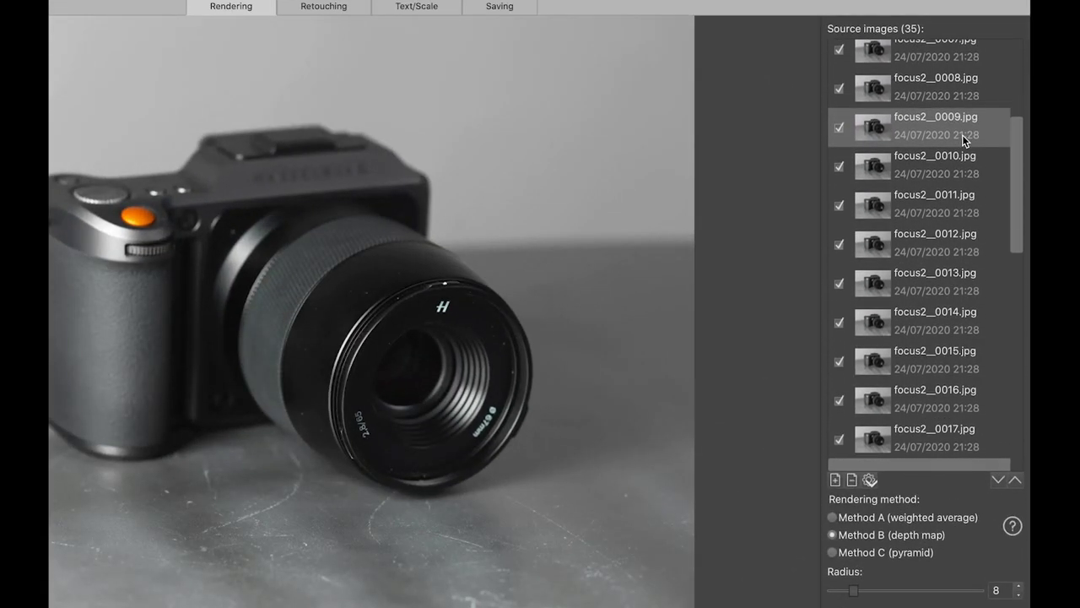
scroll(964, 140, "down", 14)
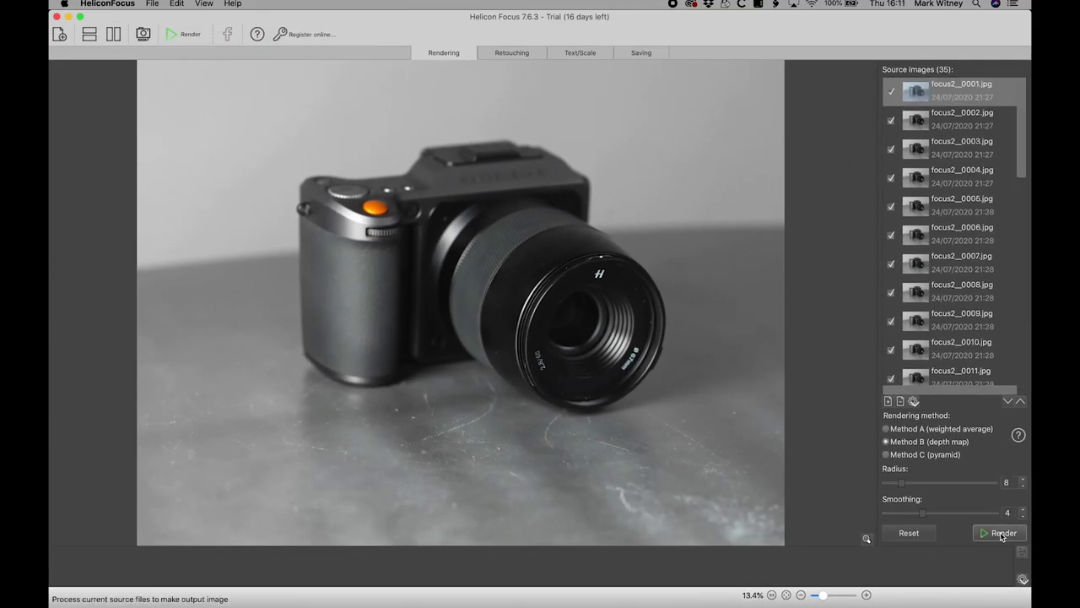
Step: Render the stack with Method B, radius 8, smoothing 4, and inspect it at 100%
left_click(1002, 534)
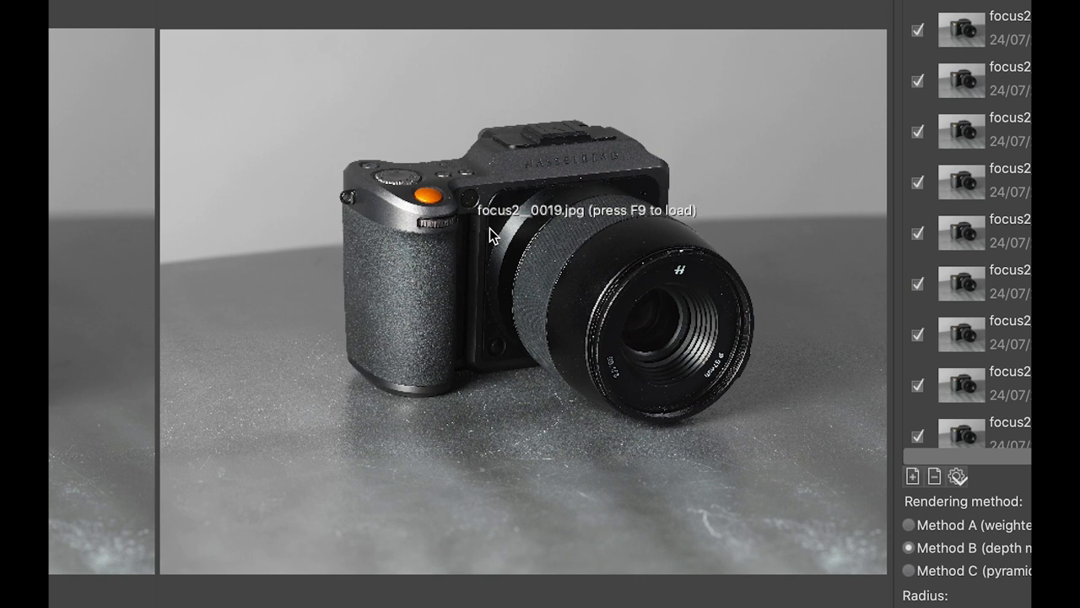
left_click_drag(670, 275, 681, 276)
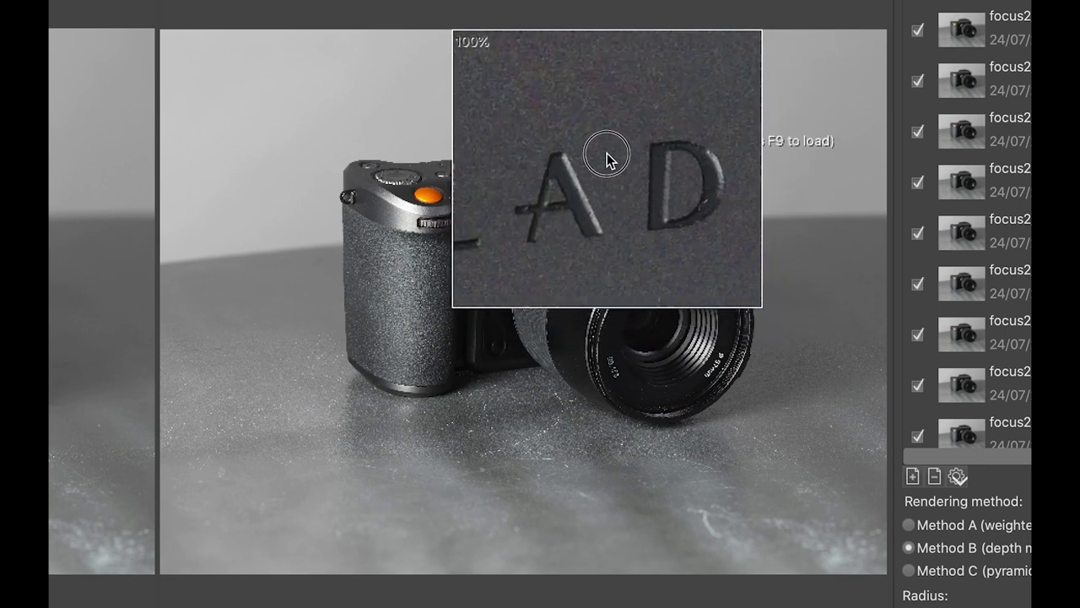
left_click_drag(528, 168, 526, 168)
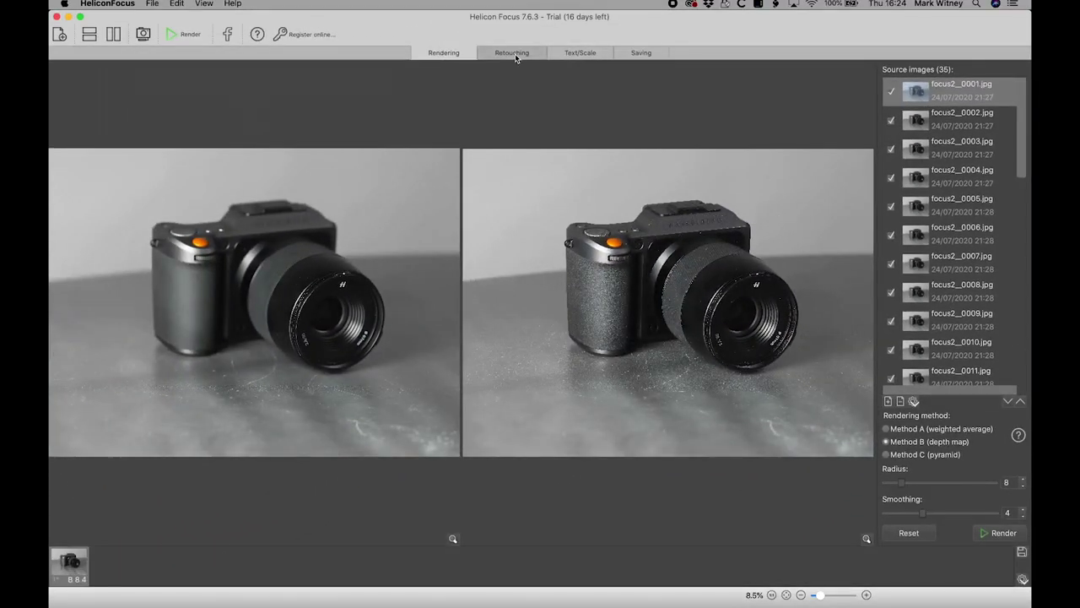
Step: Retouch the table area of the stacked result by painting in detail from source frame focus2_0014
left_click(516, 57)
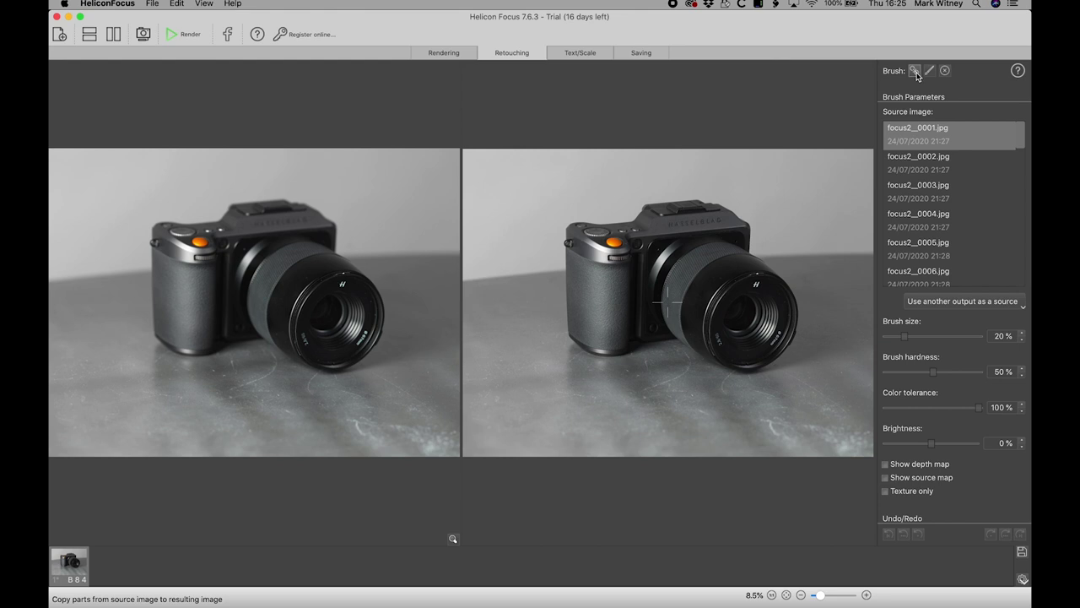
scroll(941, 247, "down", 3)
scroll(941, 247, "down", 5)
left_click(934, 236)
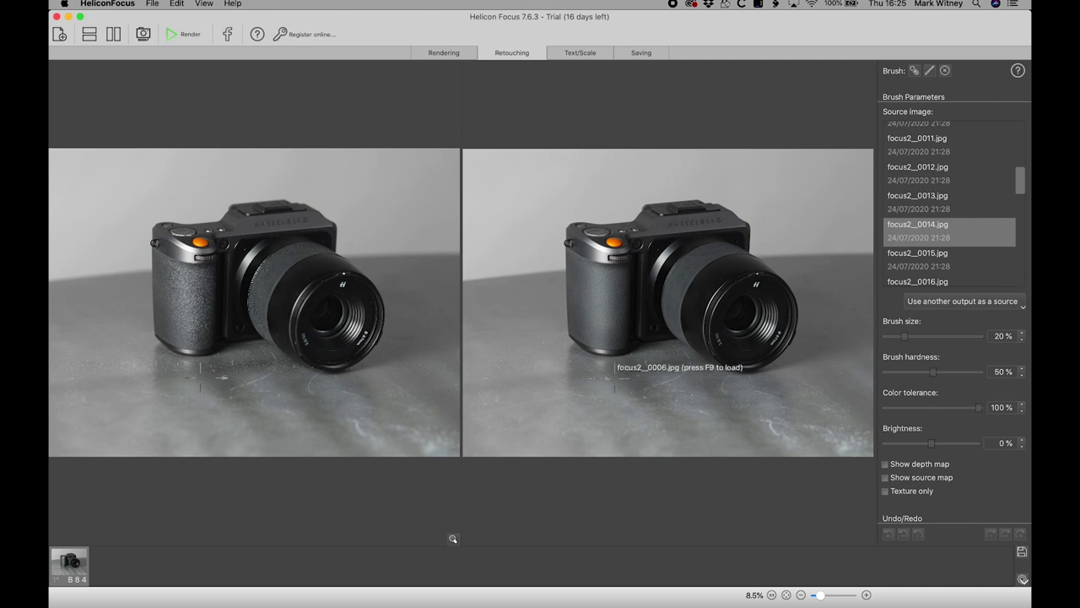
mouse_move(224, 365)
left_mouse_down()
mouse_move(239, 364)
mouse_move(207, 363)
mouse_move(281, 364)
mouse_move(239, 364)
left_mouse_up()
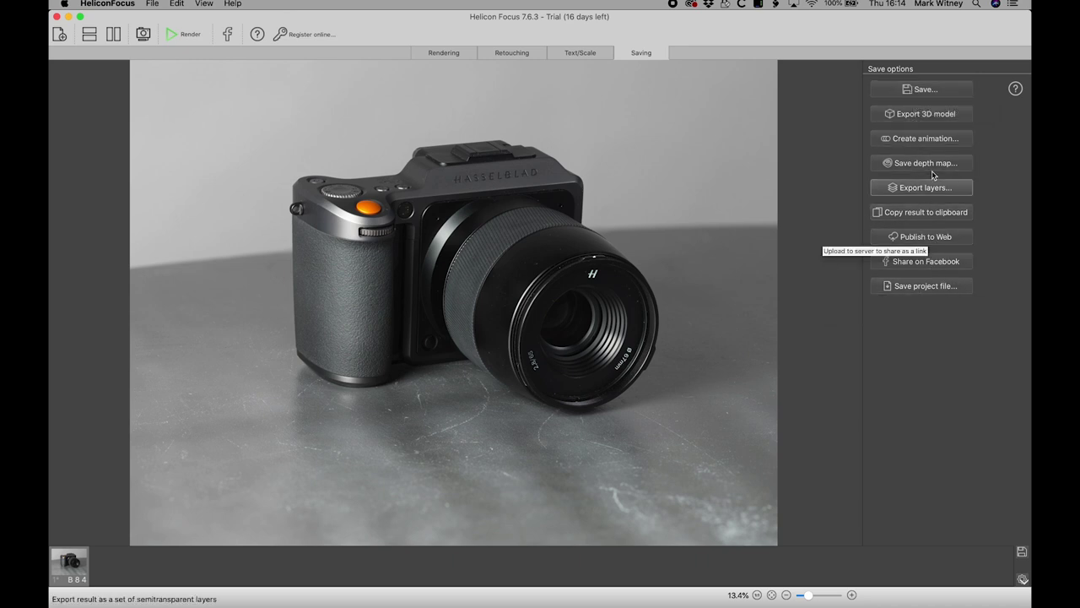
Step: Save the stacked result as stacked01 in Jpeg (*.jpg) format with Quality 100
left_click(923, 90)
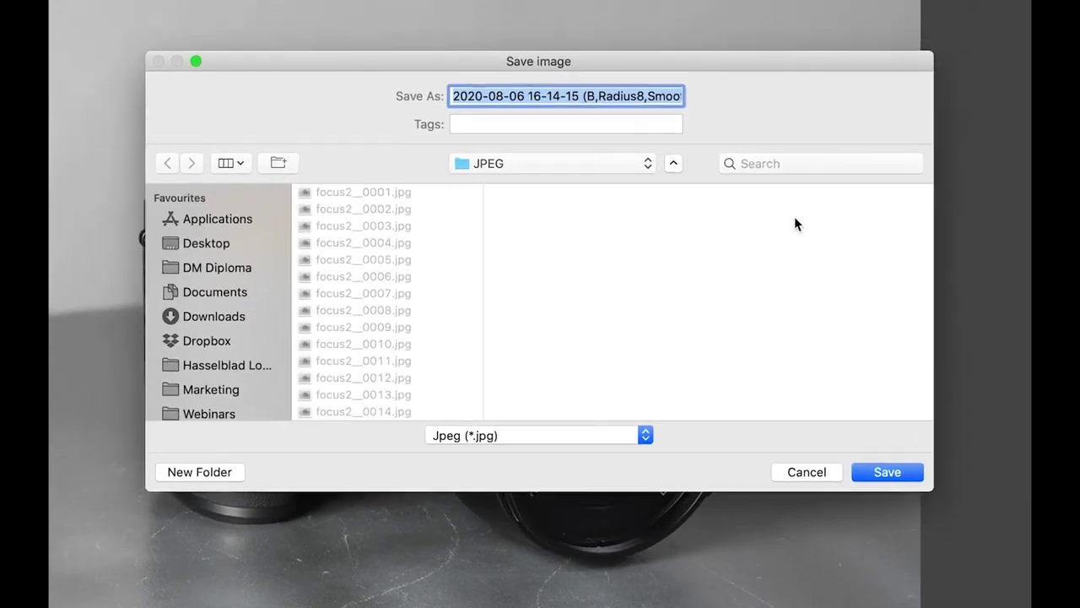
type("stac")
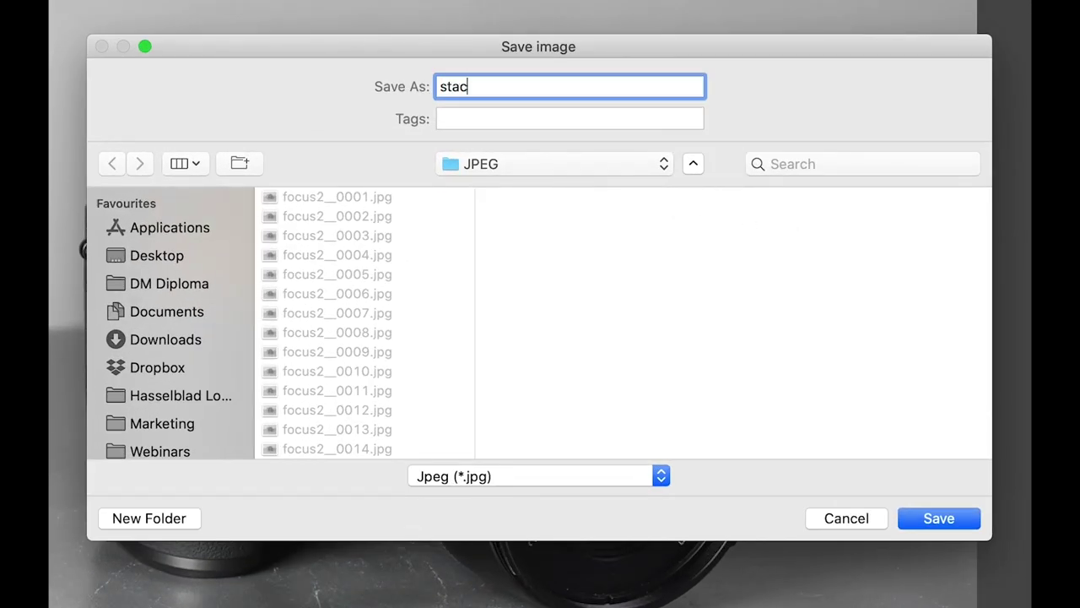
type("ked01")
left_click(577, 479)
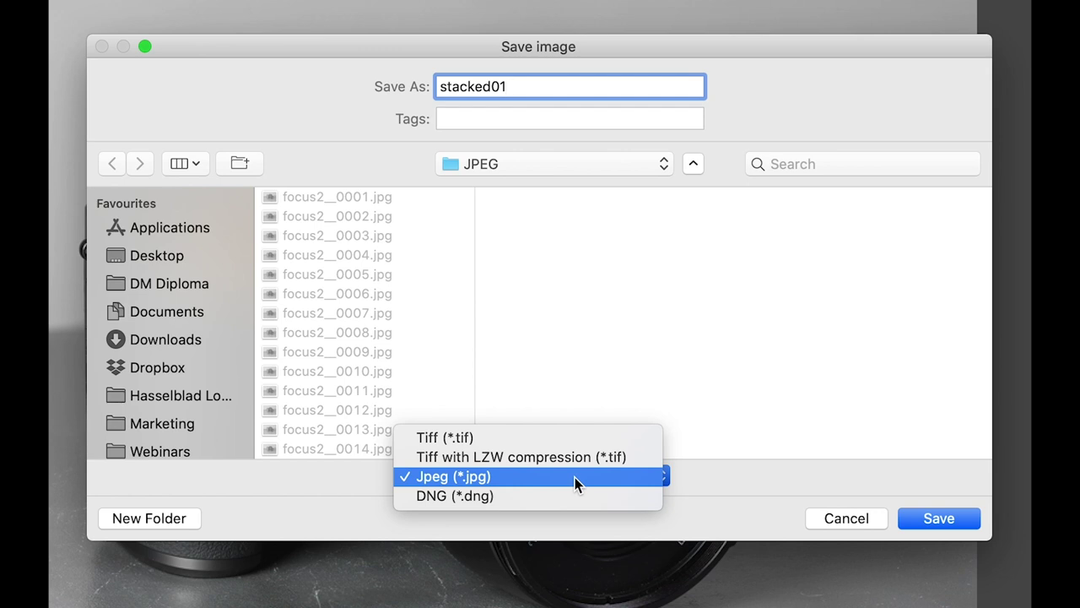
left_click(575, 477)
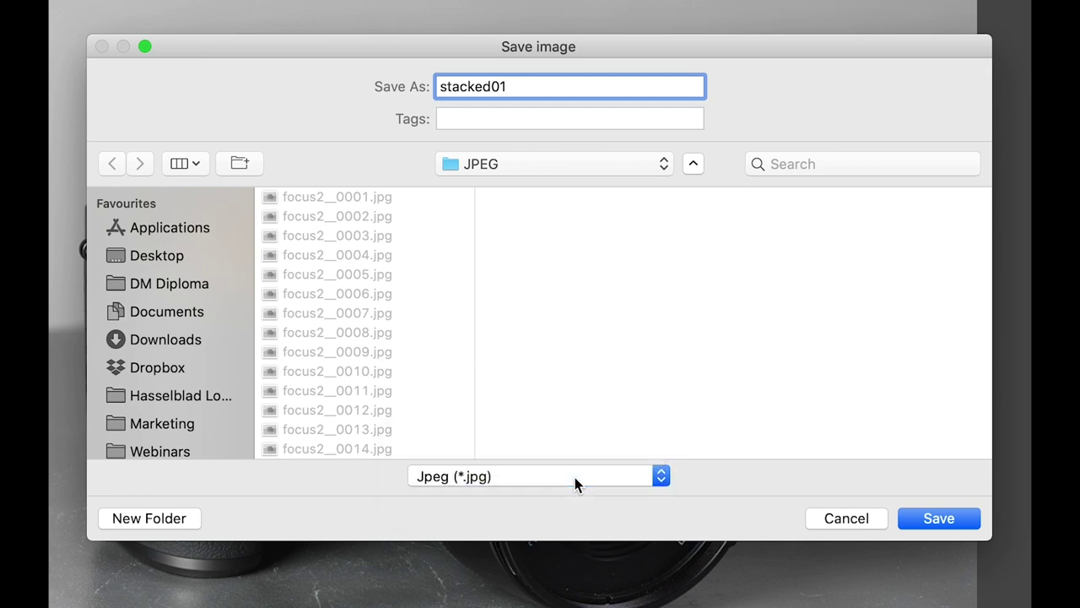
left_click(930, 523)
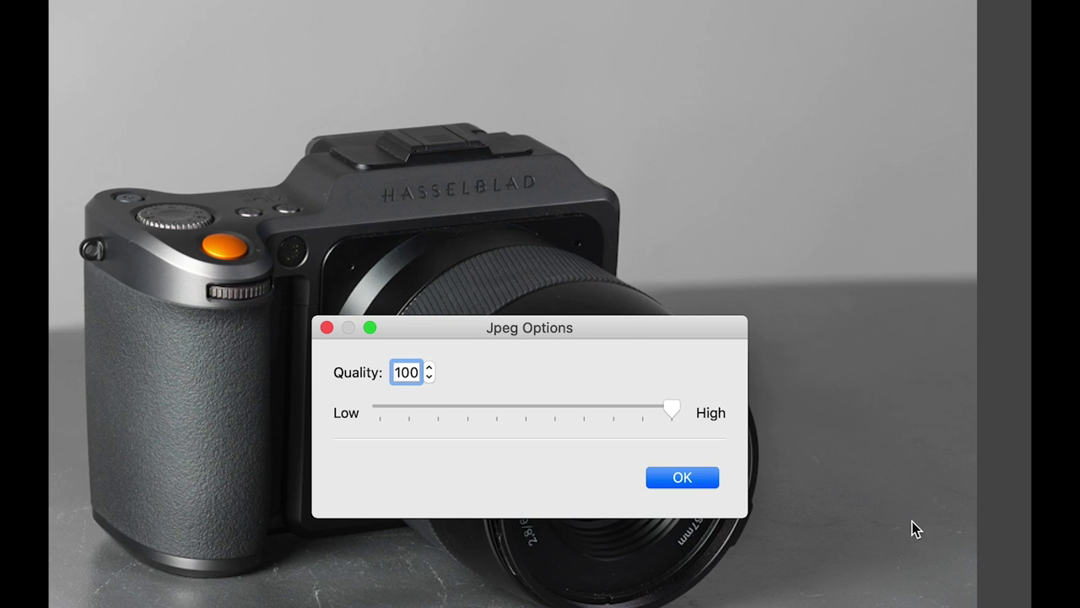
left_click(682, 477)
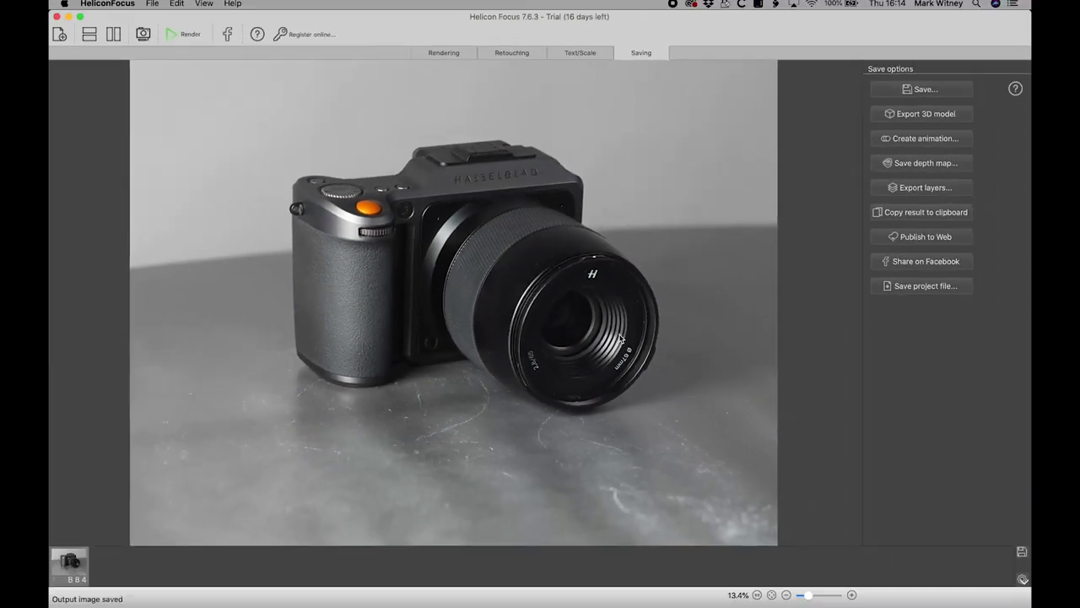
Step: Back in Finder's JPEG folder, select stacked01.jpg and Quick Look it at full size
key("super+Tab")
left_click(486, 433)
scroll(485, 433, "up", 1)
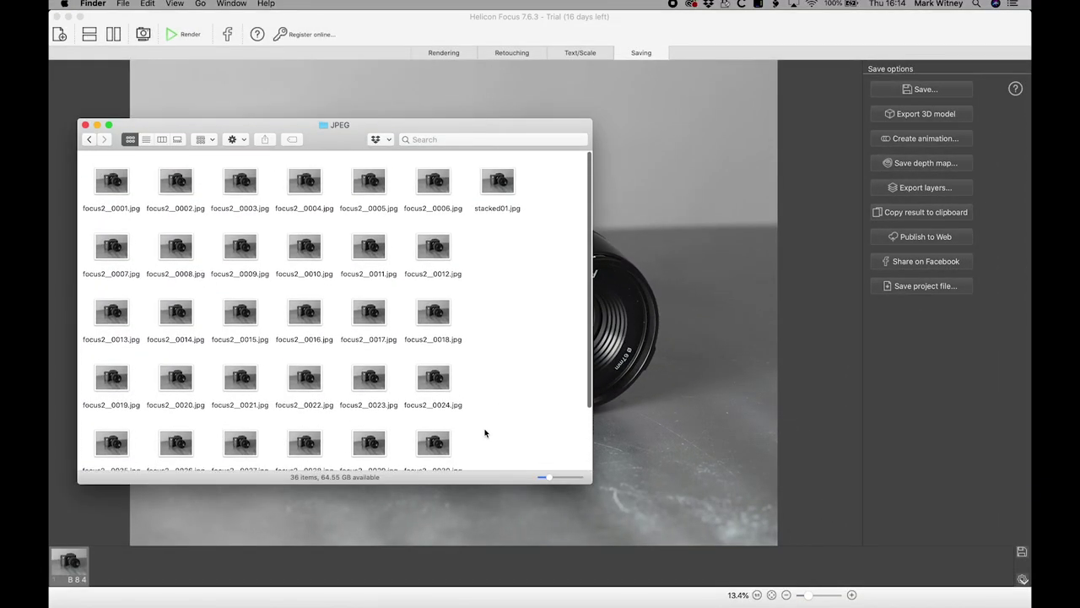
left_click(500, 179)
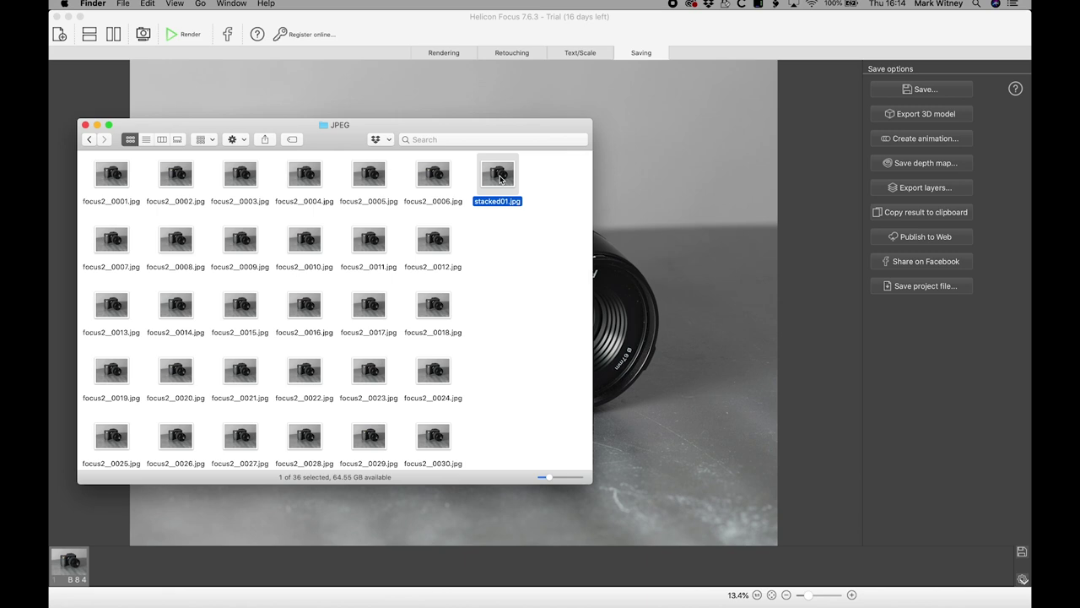
key("space")
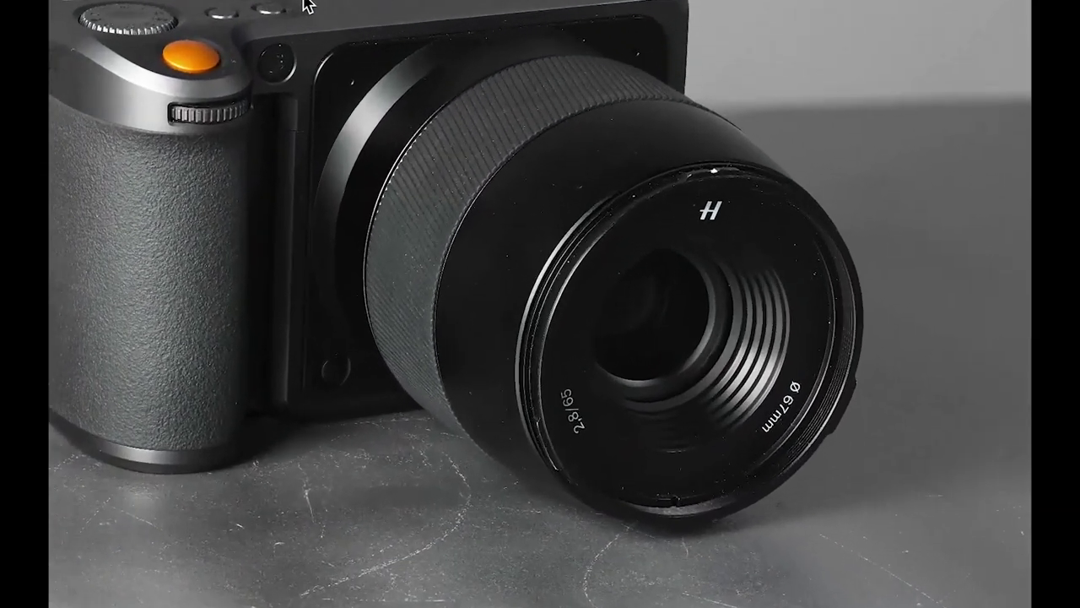